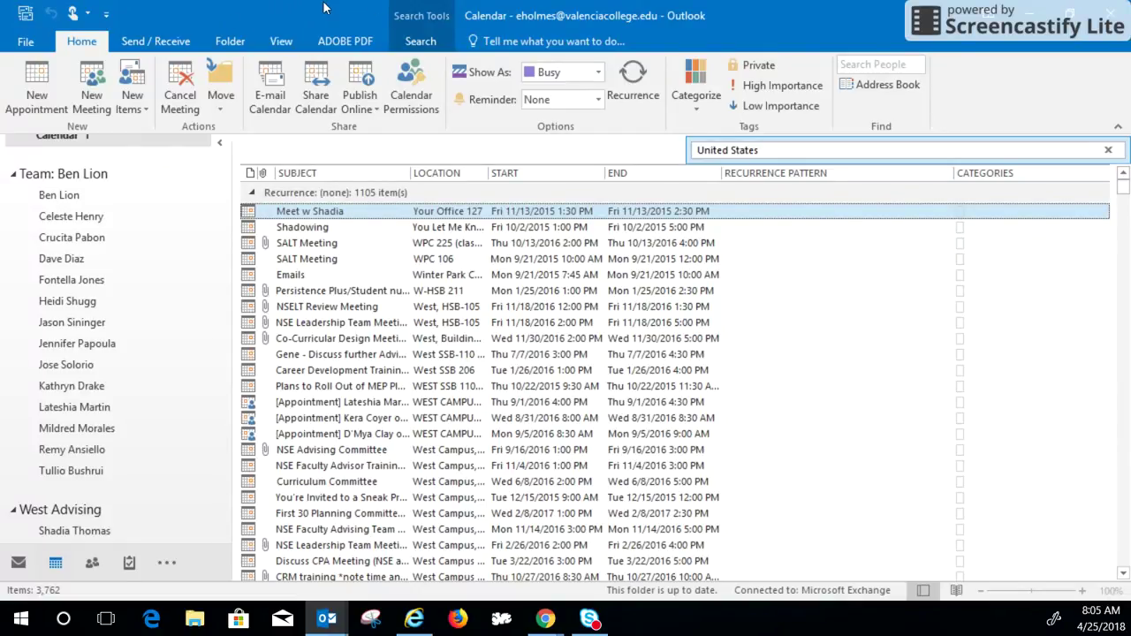
Open Outlook Options from the File menu and go to its Calendar page
click(29, 44)
scroll(33, 525, down, 1)
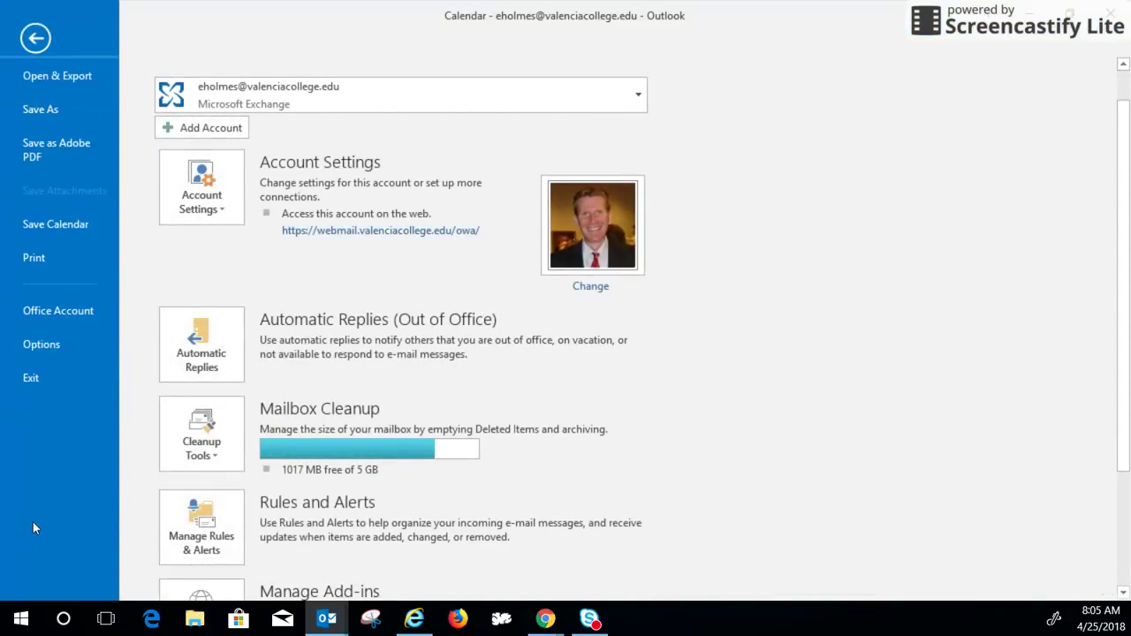
click(68, 345)
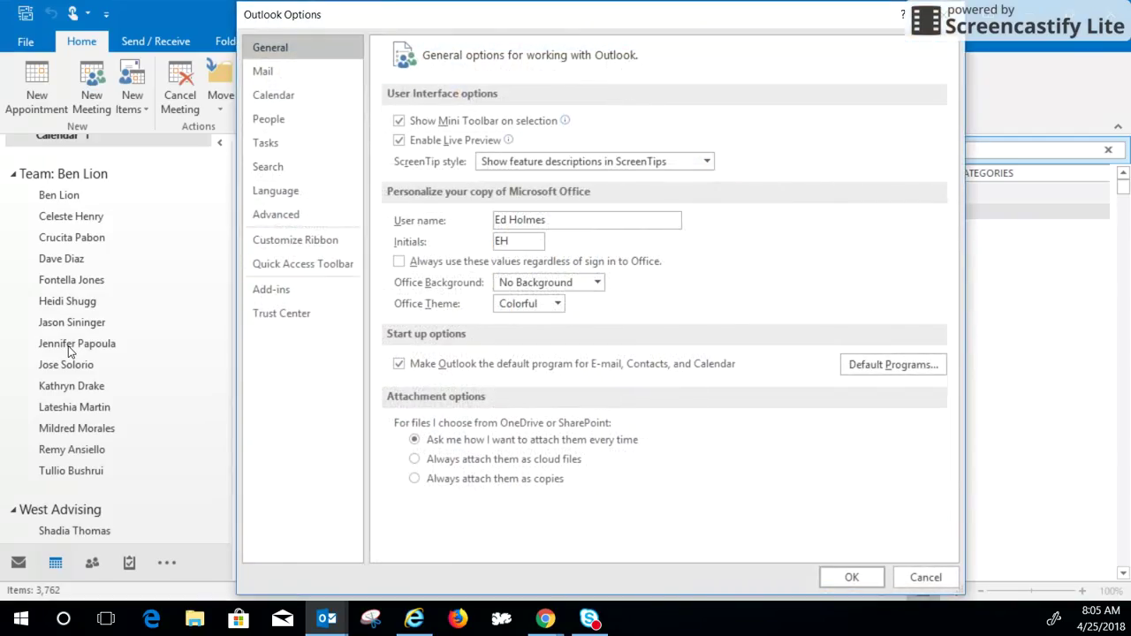
click(298, 95)
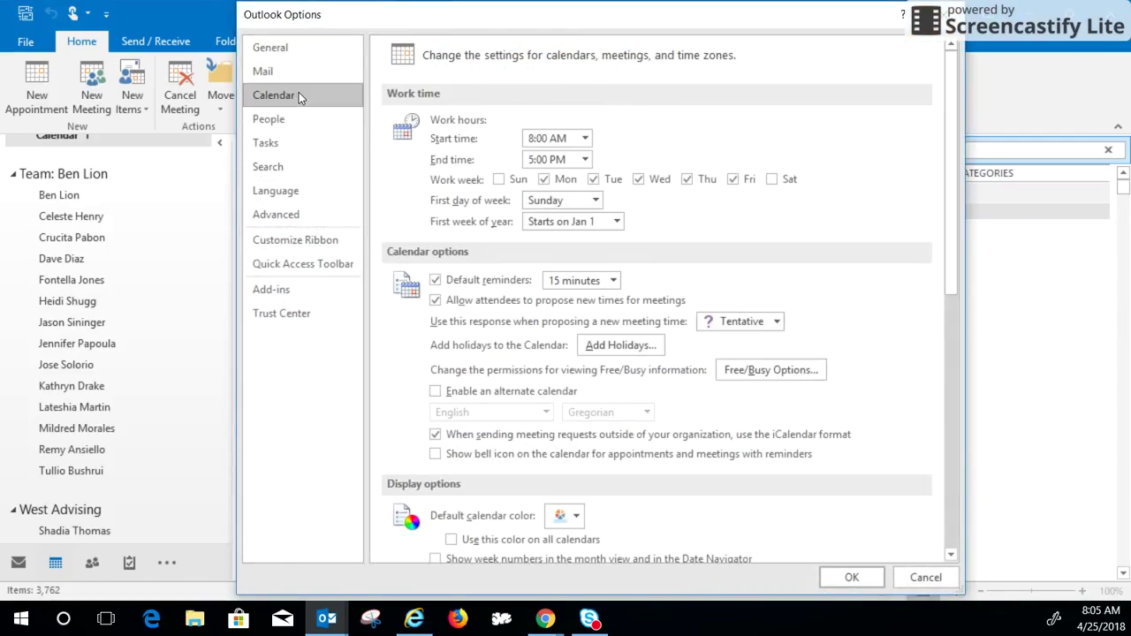
Re-add the United States holidays, confirm reinstalling them, and close Options with OK
click(619, 346)
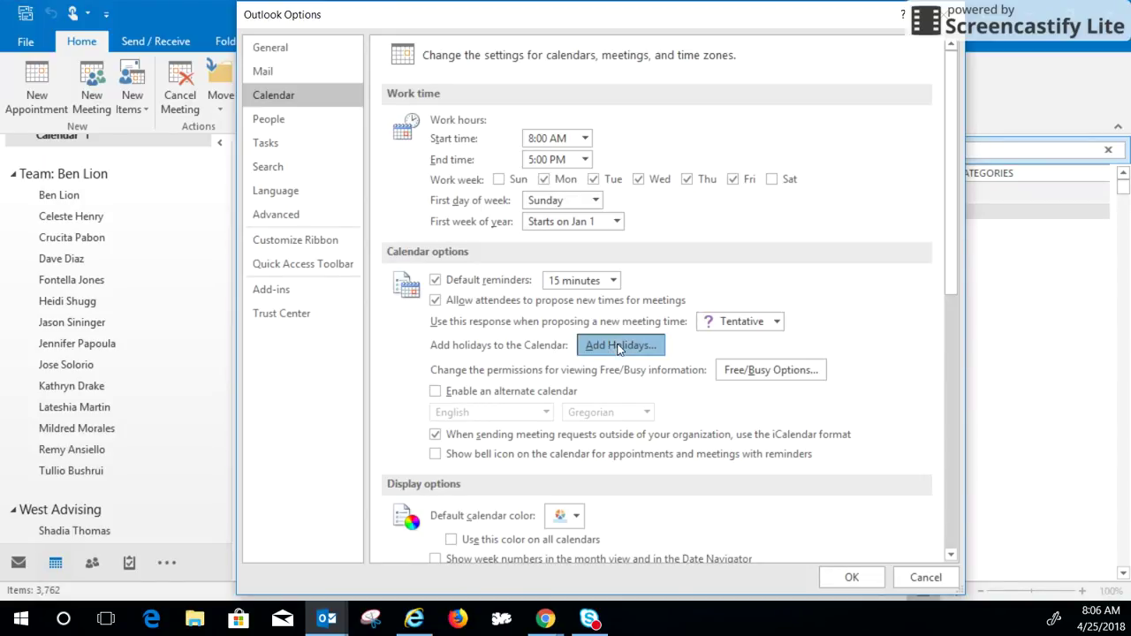
mouse_move(693, 354)
mouse_down()
mouse_move(692, 281)
mouse_move(693, 366)
mouse_up()
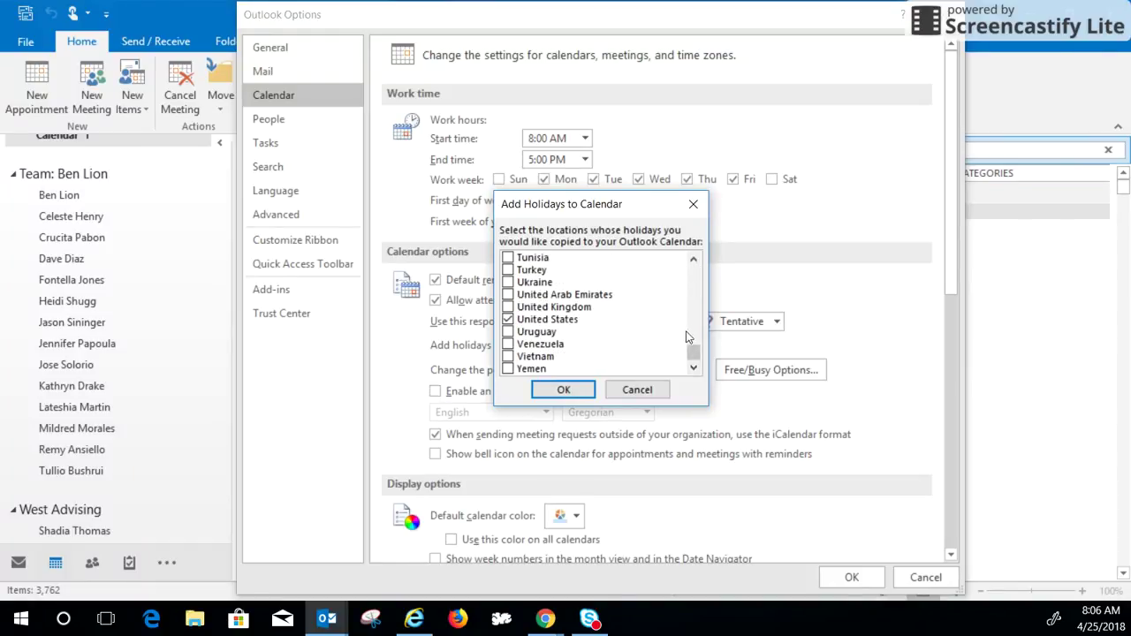
mouse_move(693, 351)
mouse_down()
mouse_move(693, 335)
mouse_move(693, 354)
mouse_up()
click(567, 389)
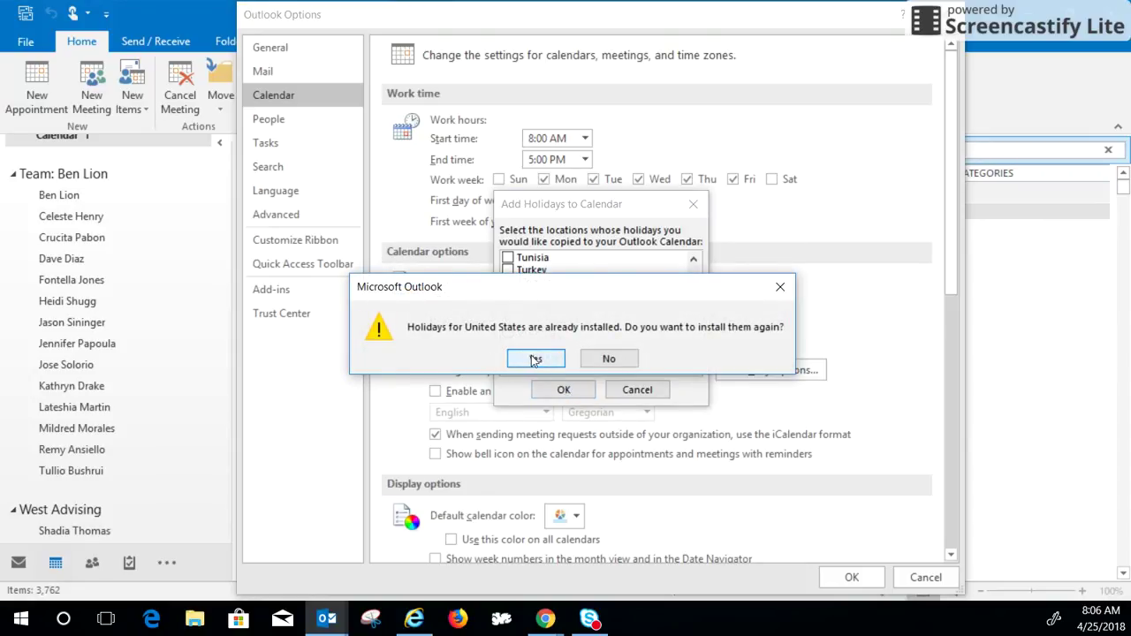
click(534, 359)
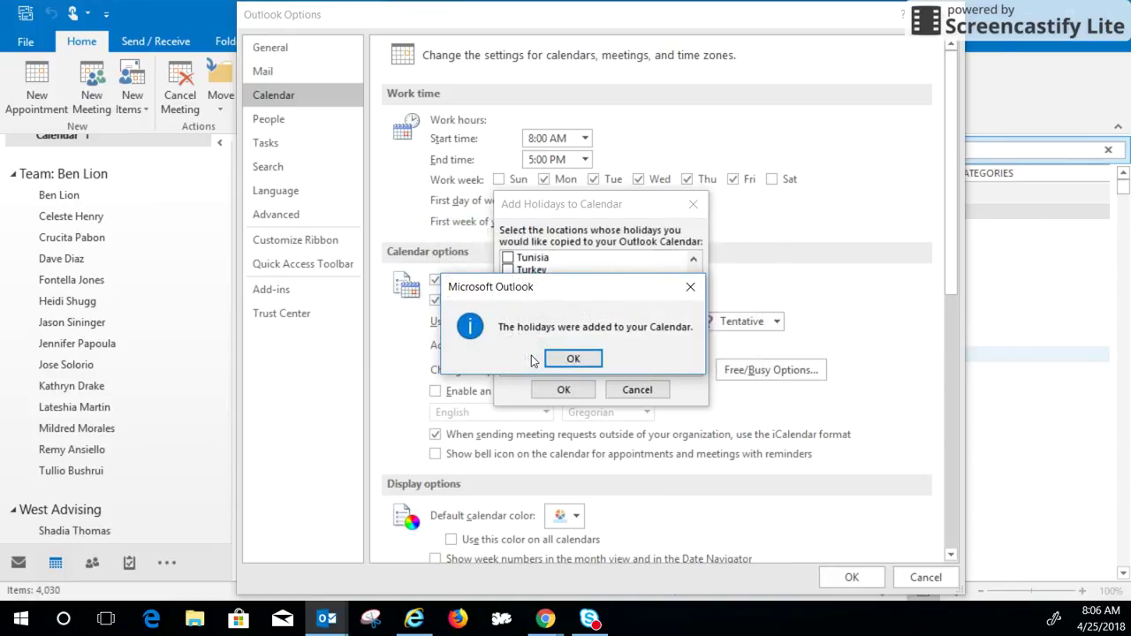
click(573, 358)
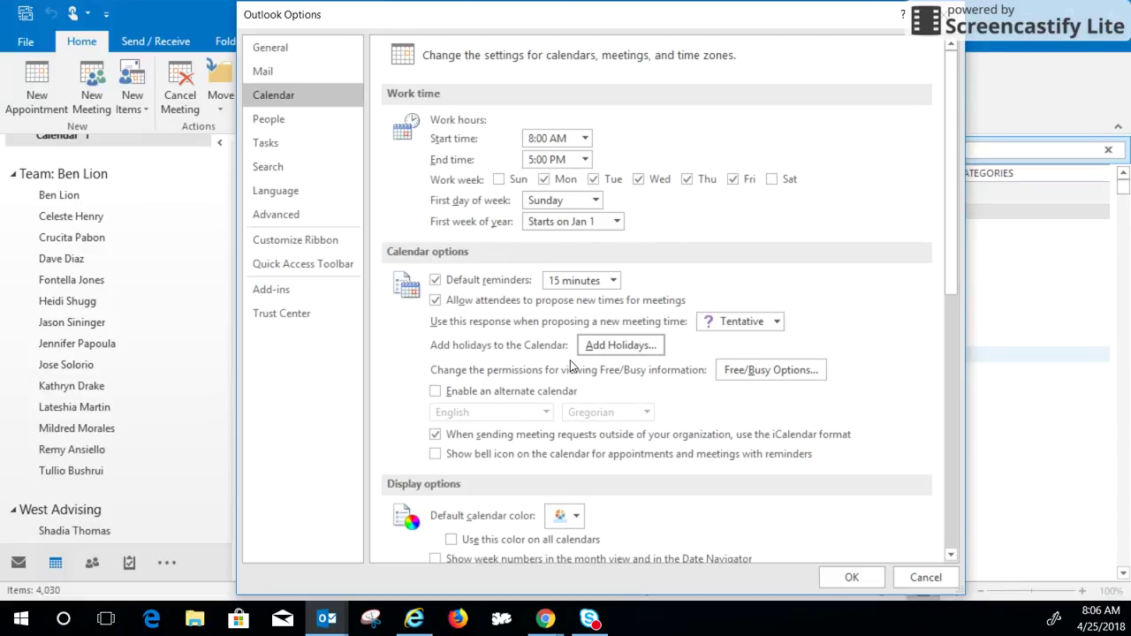
drag(957, 144, 955, 189)
click(836, 586)
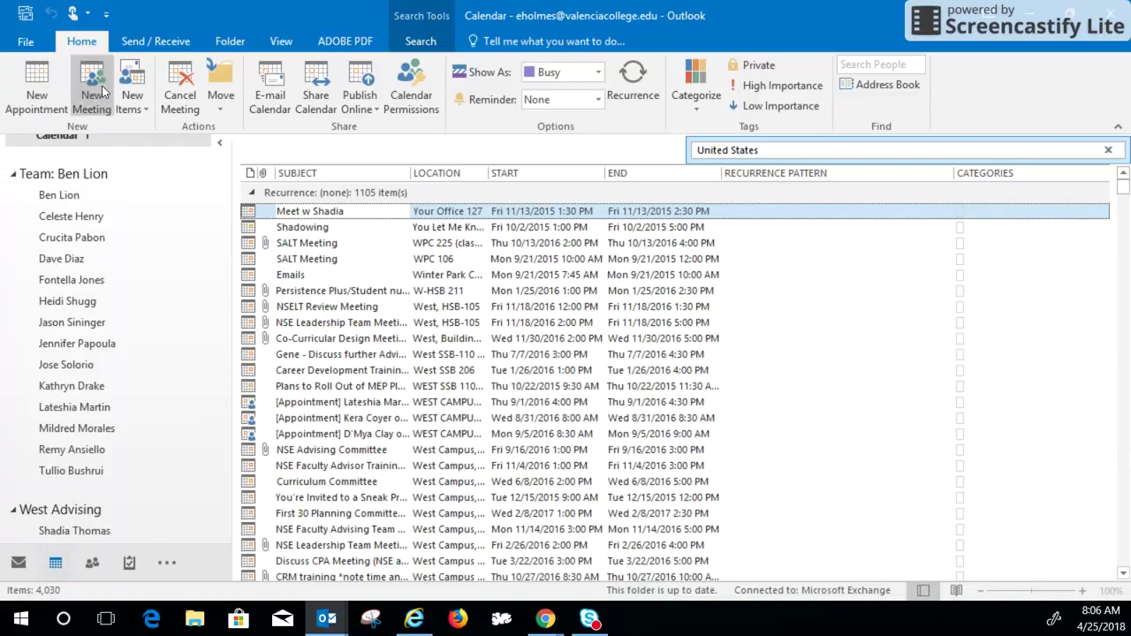
Change the view to Calendar, showing the April 23–27, 2018 work week
click(281, 40)
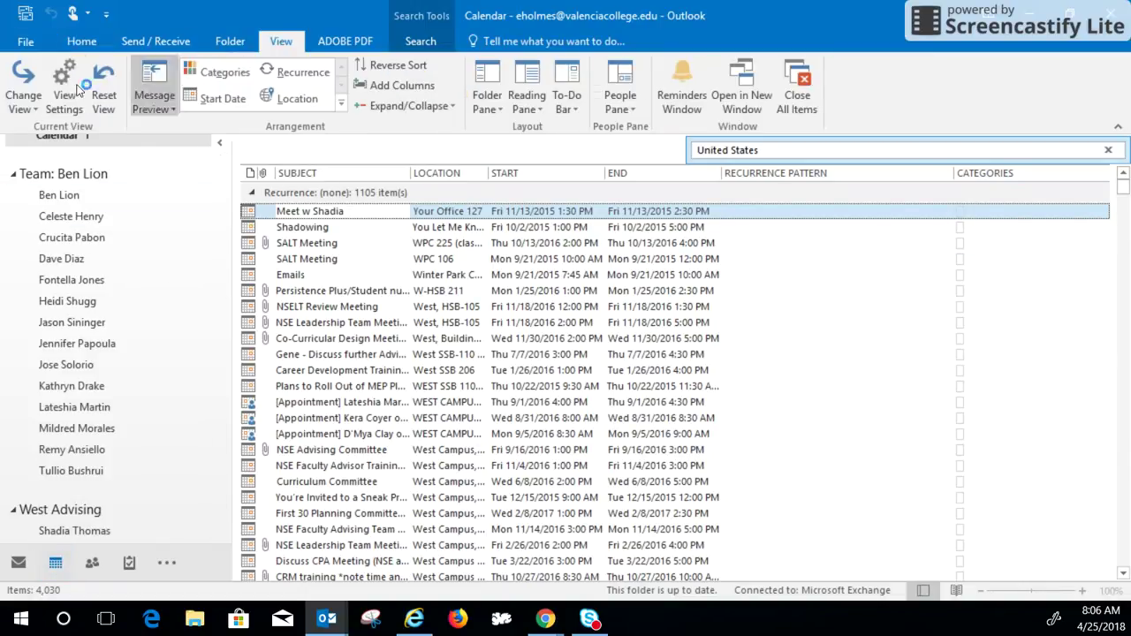
click(23, 95)
click(41, 159)
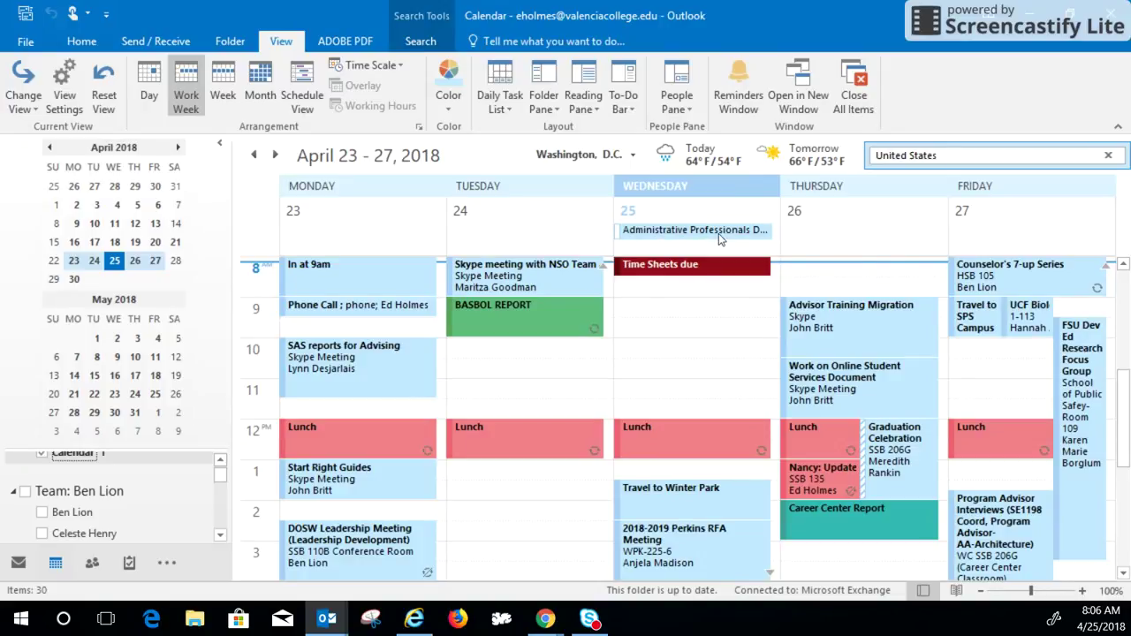
mouse_move(700, 228)
Switch the calendar to List view and place the cursor in the Search Calendar box
click(24, 106)
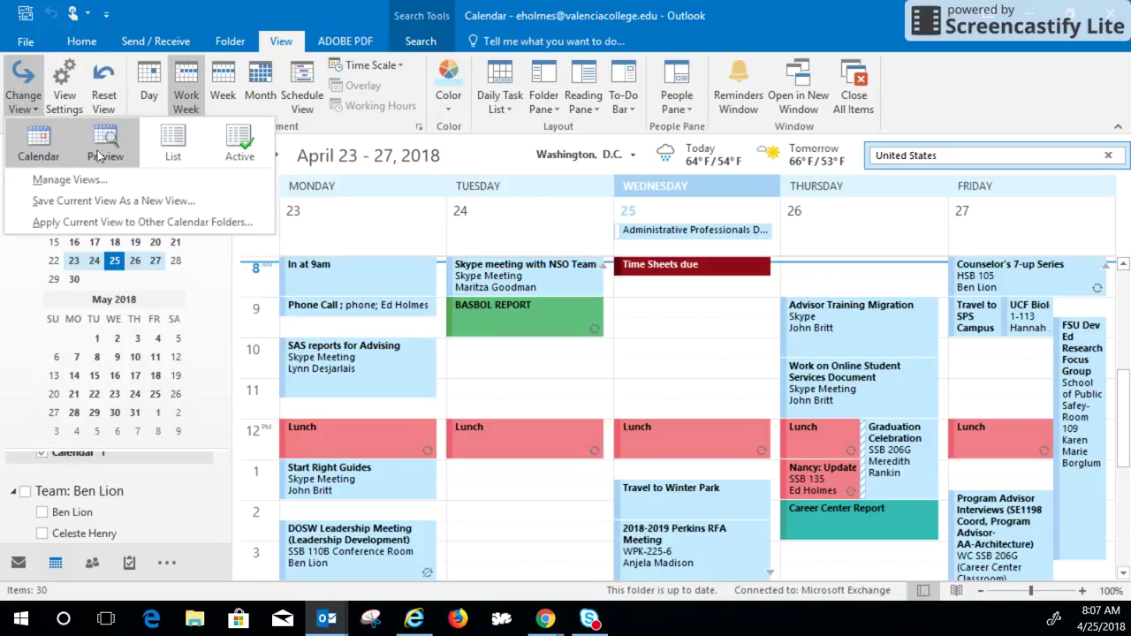
click(174, 143)
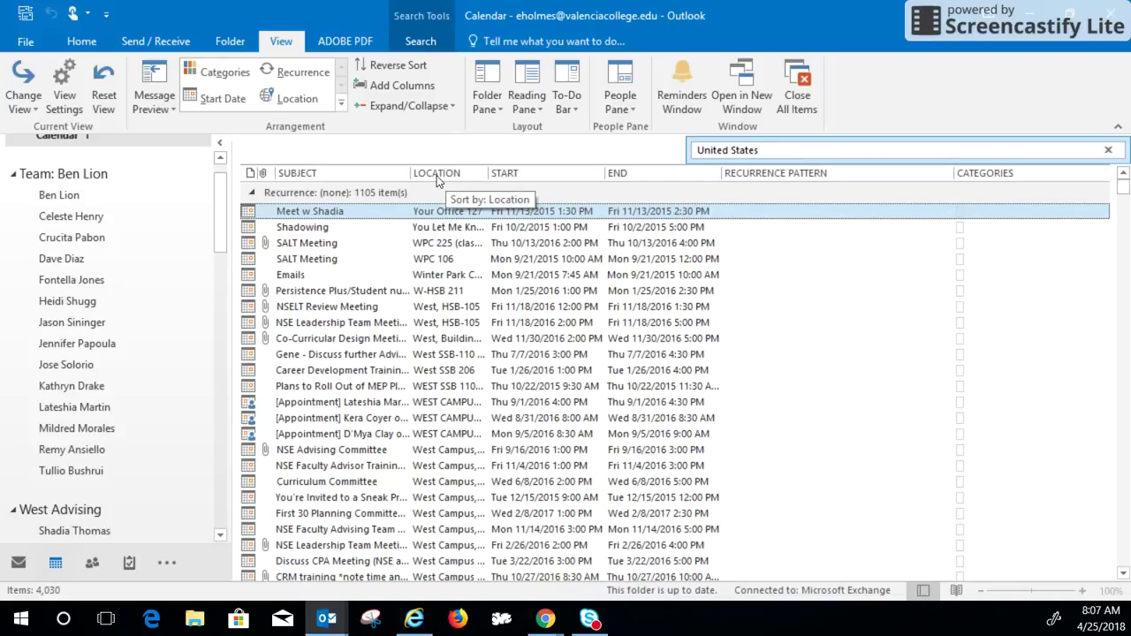
click(779, 154)
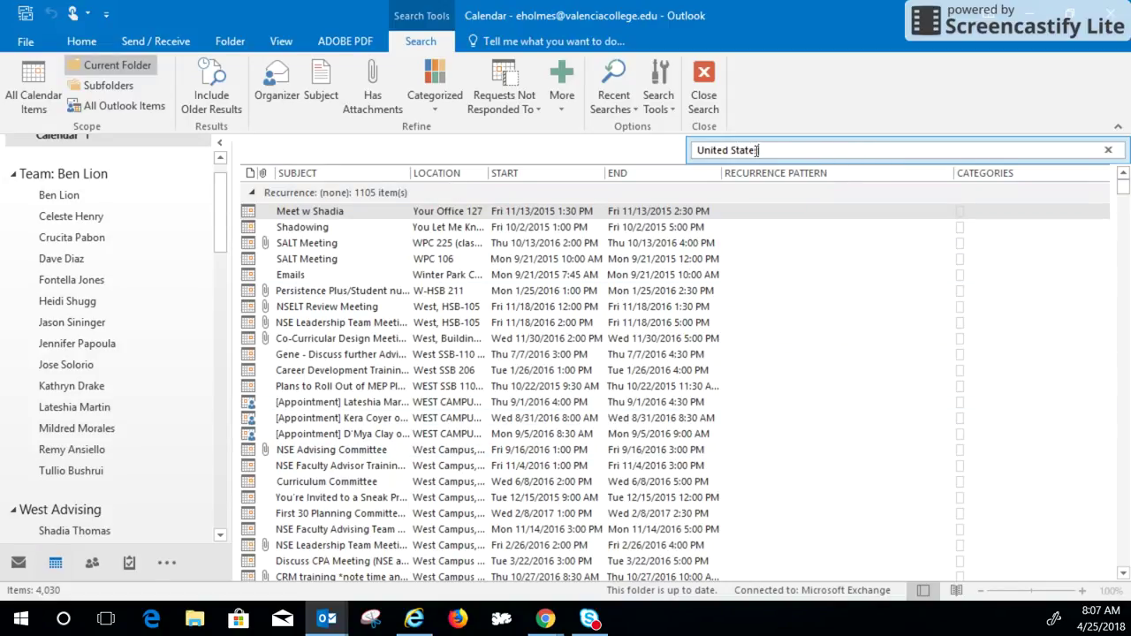
Search the calendar for 'United States' and select the first Christmas Day holiday entry
key(BackSpace)
key(BackSpace)
key(BackSpace)
key(BackSpace)
key(BackSpace)
key(BackSpace)
key(BackSpace)
key(BackSpace)
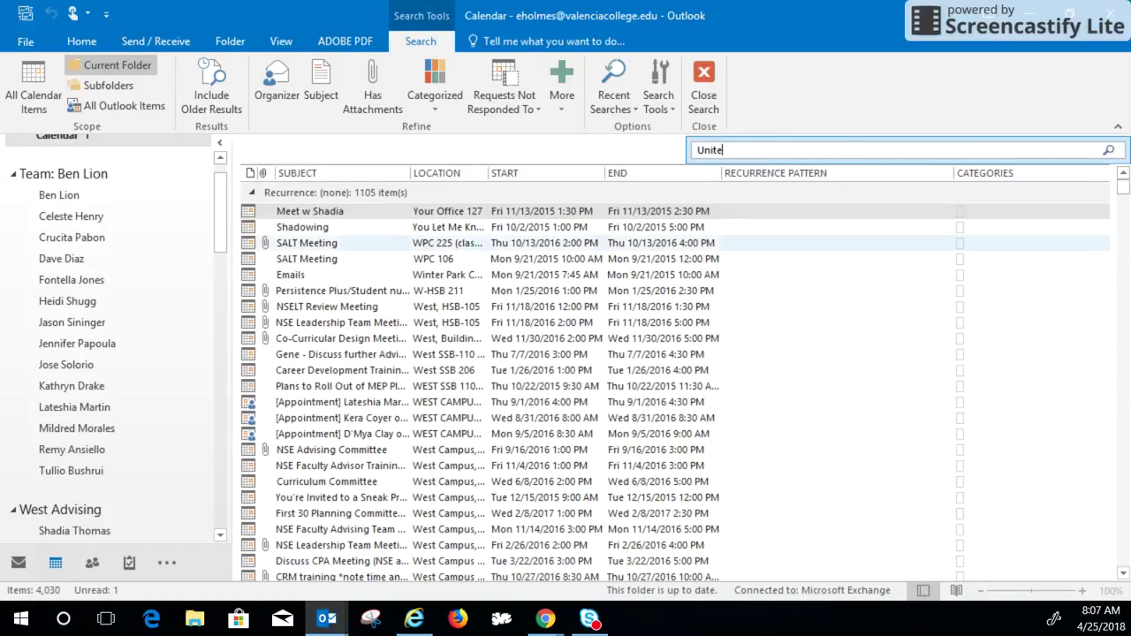
text(d States)
scroll(441, 371, down, 4)
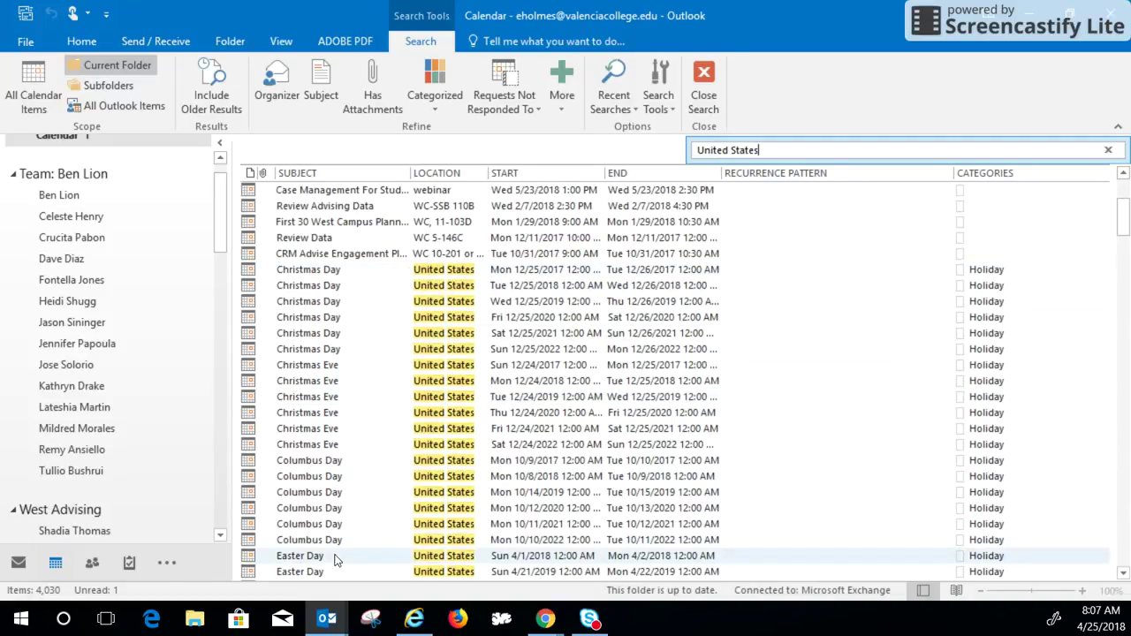
click(364, 271)
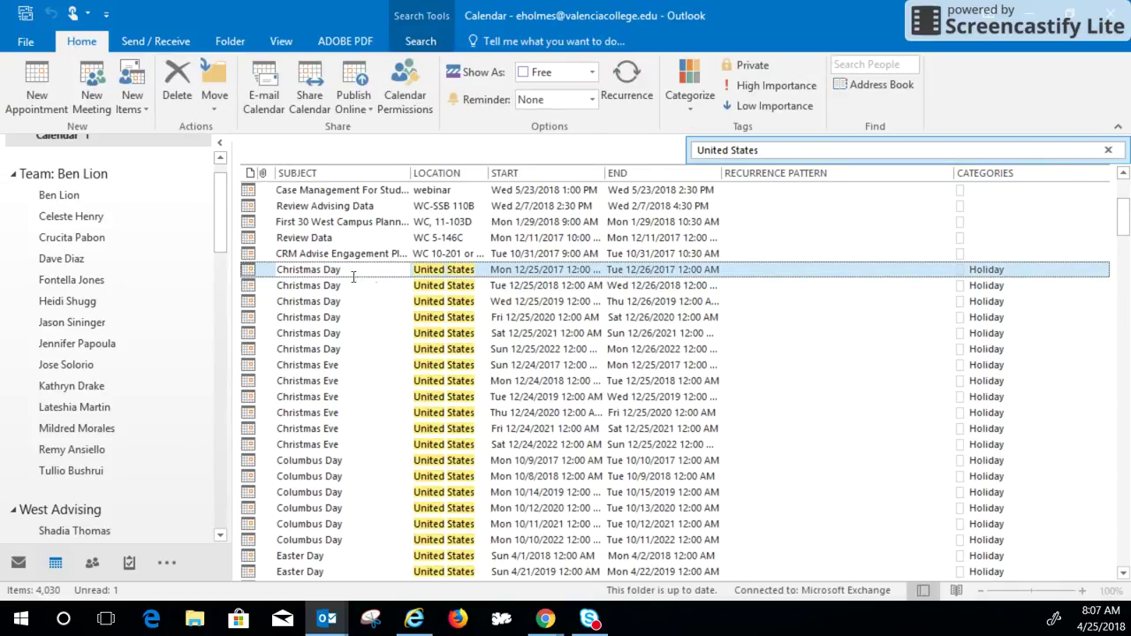
Select through the last Christmas Holiday (Observed) entry and delete the holidays, leaving 3,896 items
scroll(380, 318, down, 14)
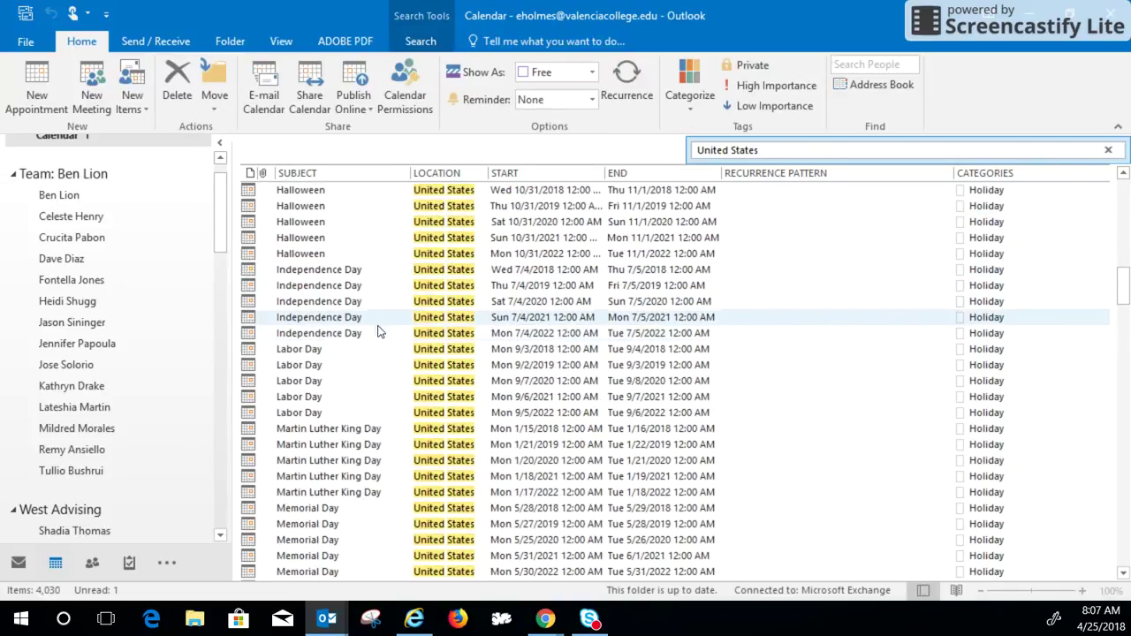
scroll(378, 336, down, 20)
scroll(368, 380, down, 6)
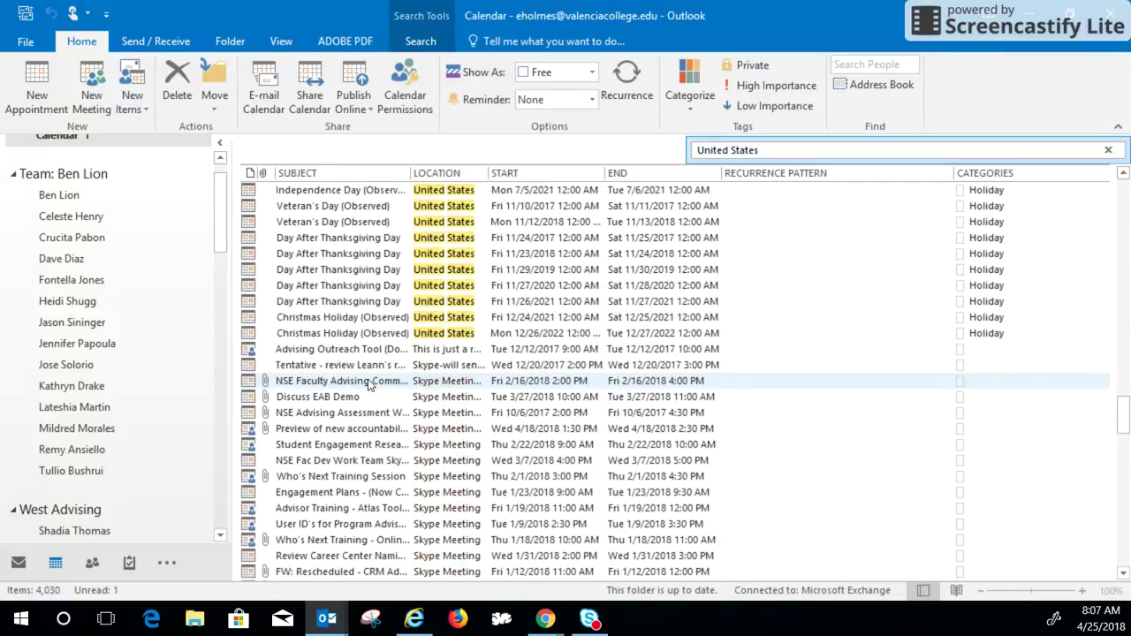
scroll(367, 378, up, 1)
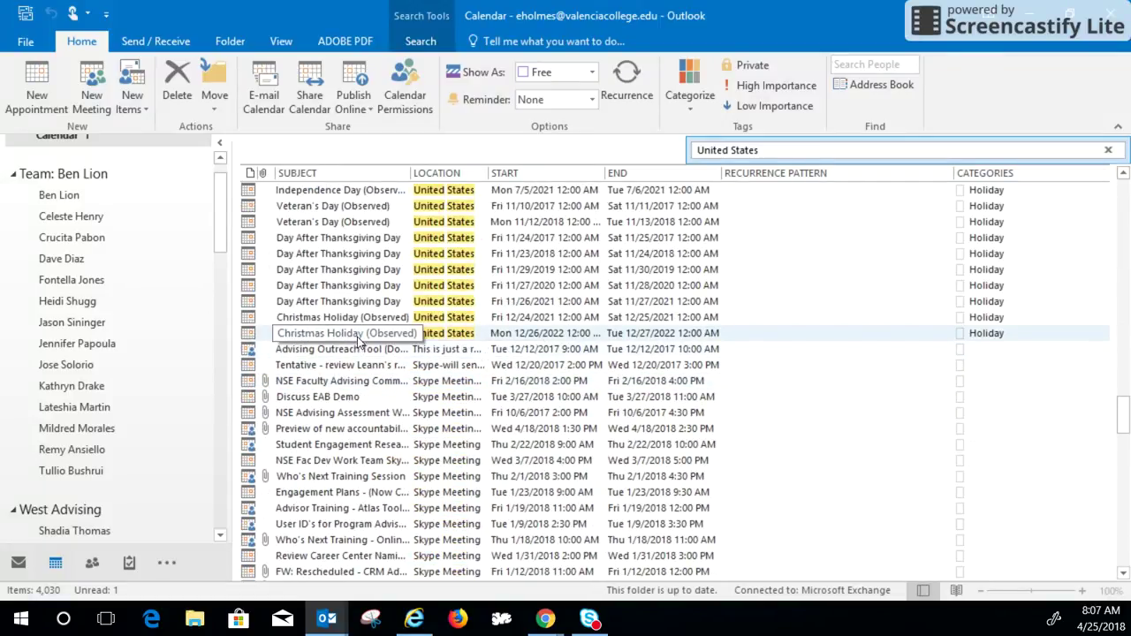
shift+click(262, 336)
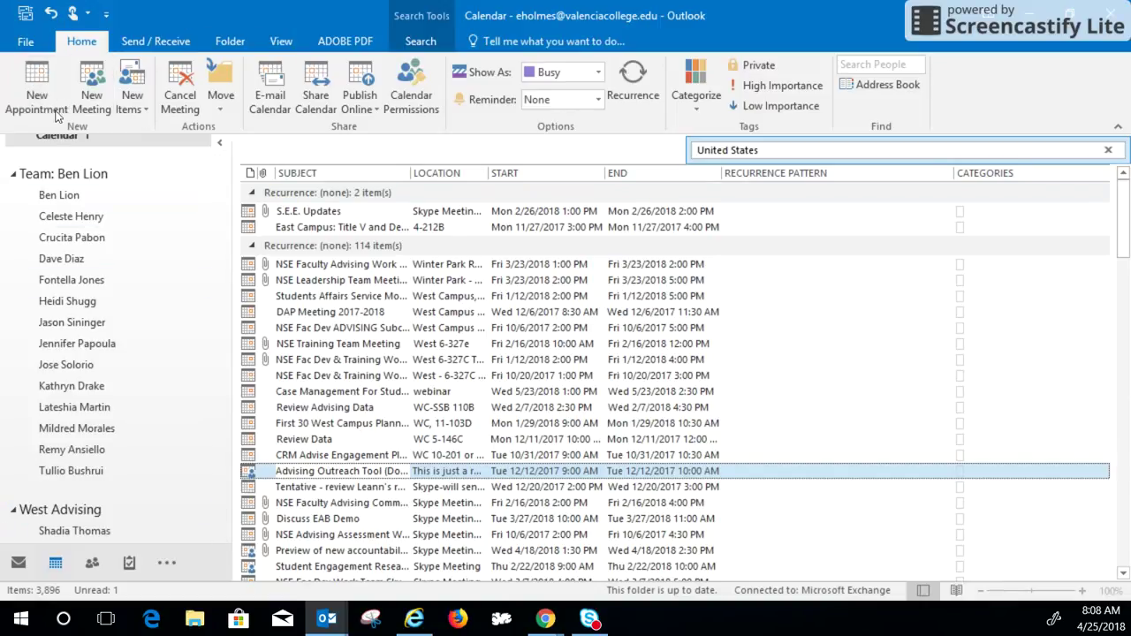
click(281, 40)
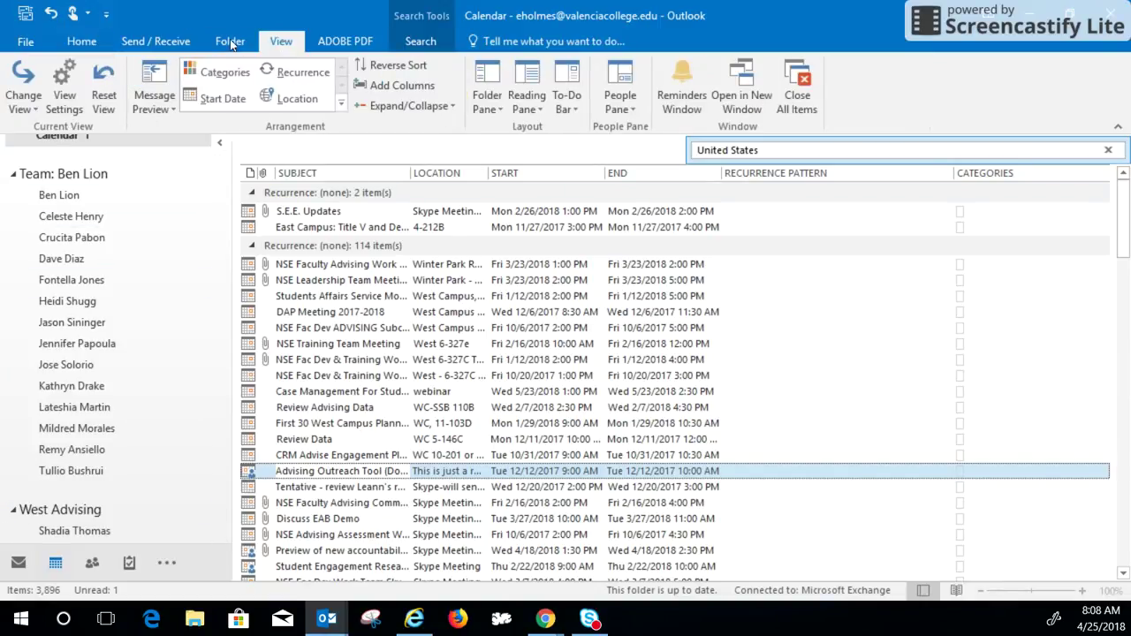
Dismiss the cannot-display-view warning and clear the 'United States' search
click(23, 93)
click(43, 150)
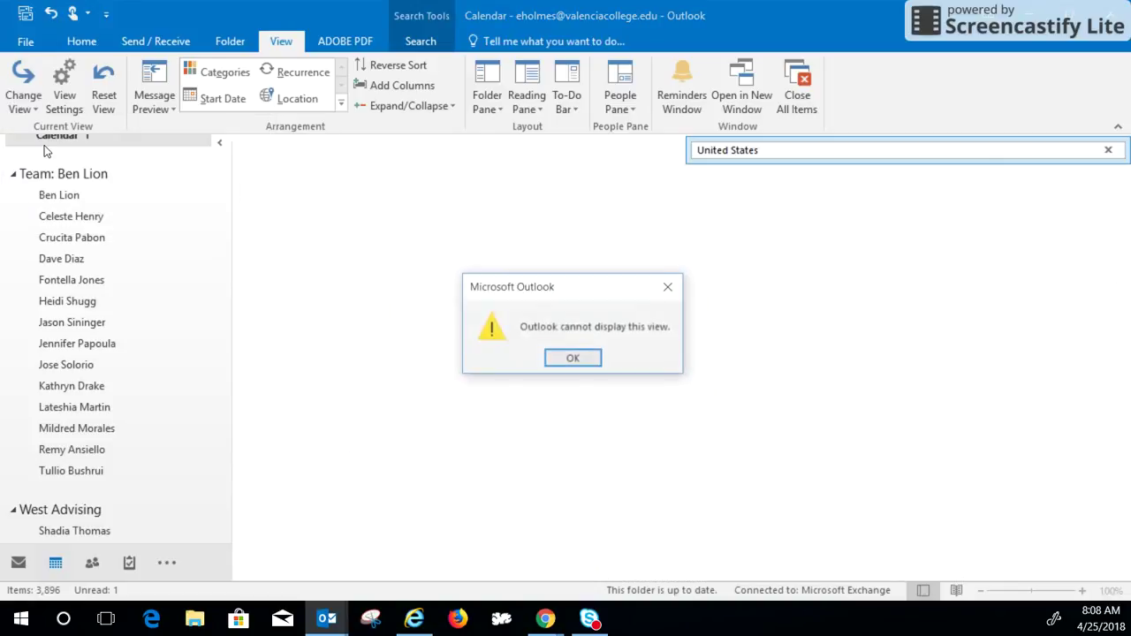
click(564, 361)
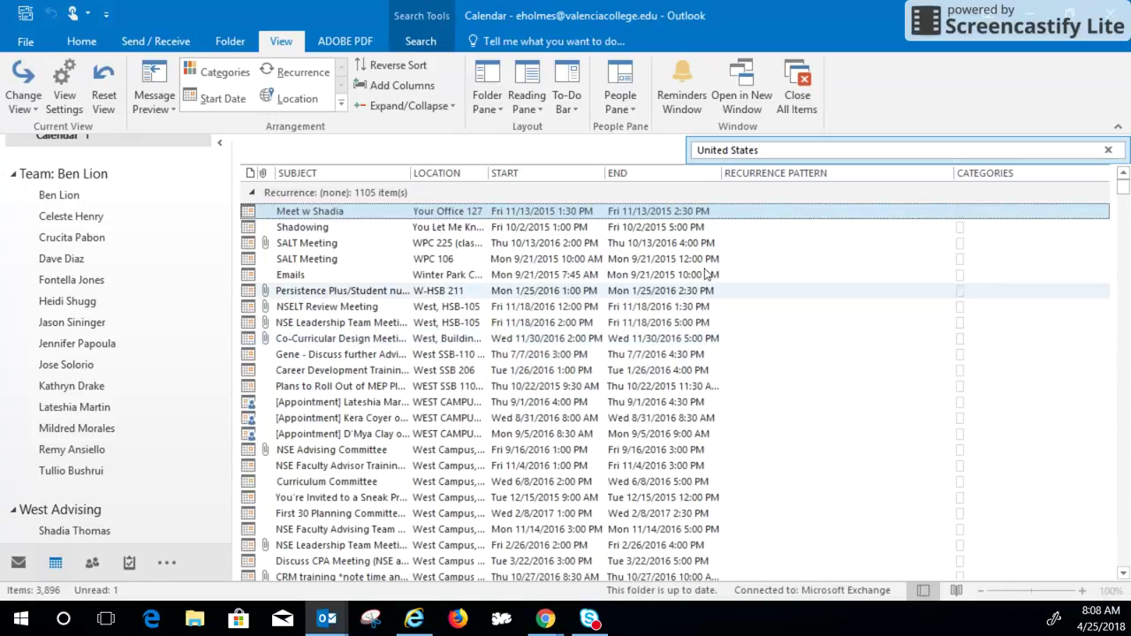
drag(768, 150, 655, 151)
click(705, 88)
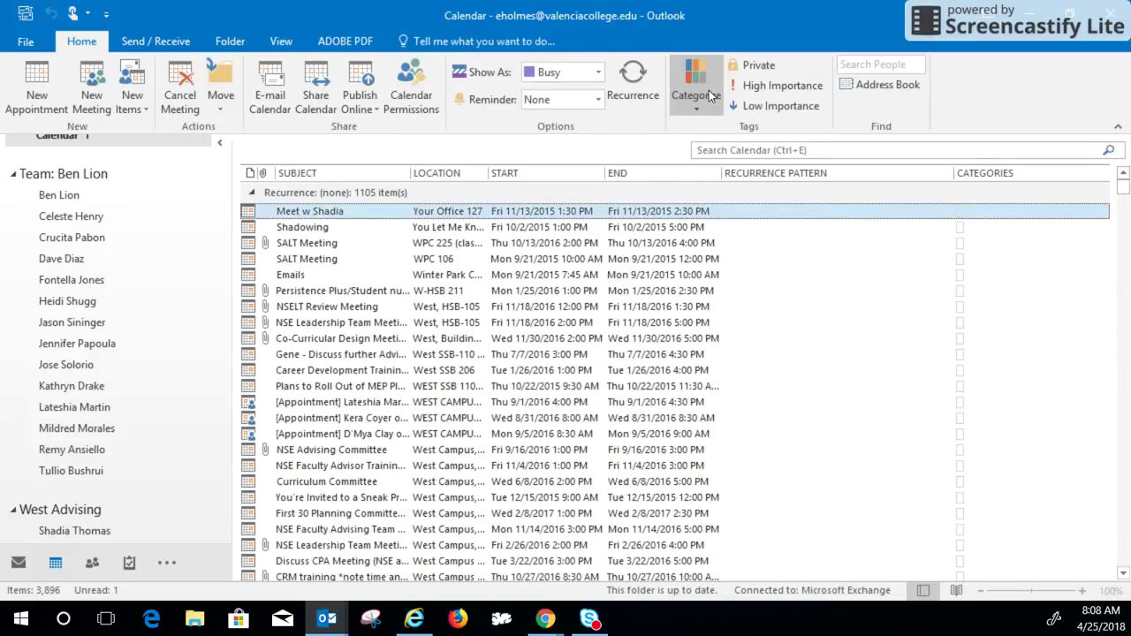
Return to the April 23–27, 2018 Work Week calendar view, now without holidays
click(281, 42)
click(37, 111)
click(39, 152)
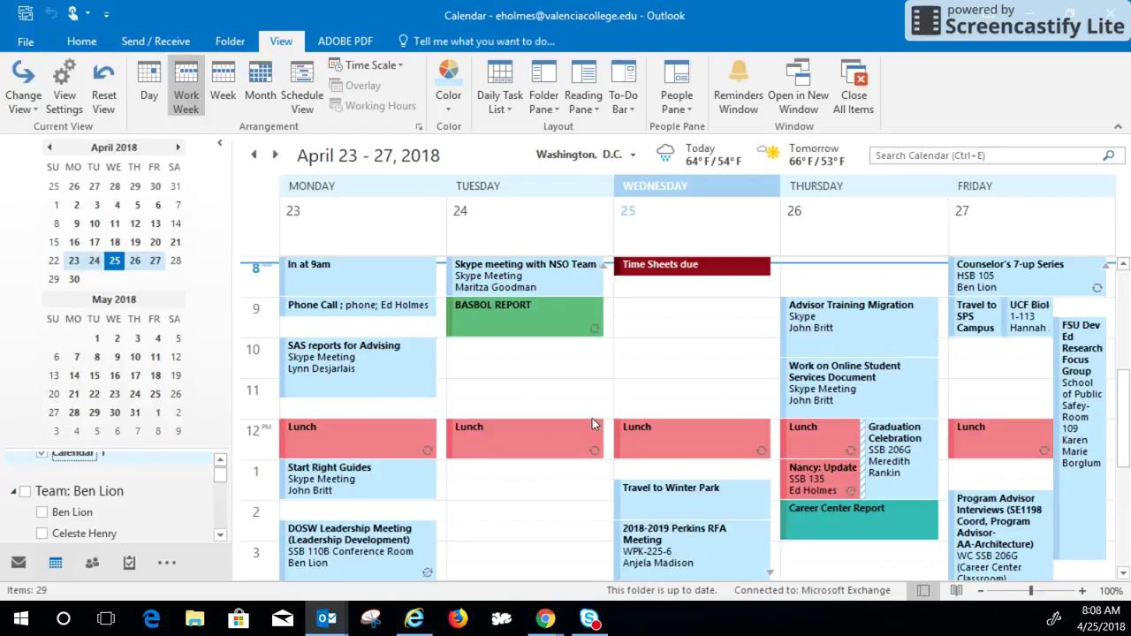
scroll(594, 421, up, 3)
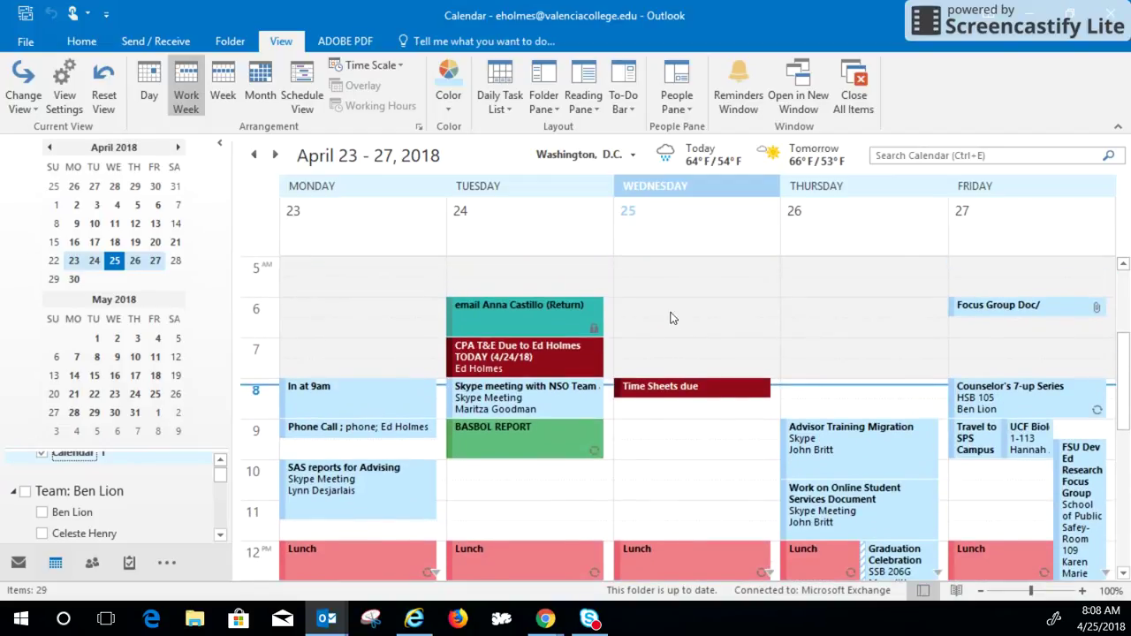